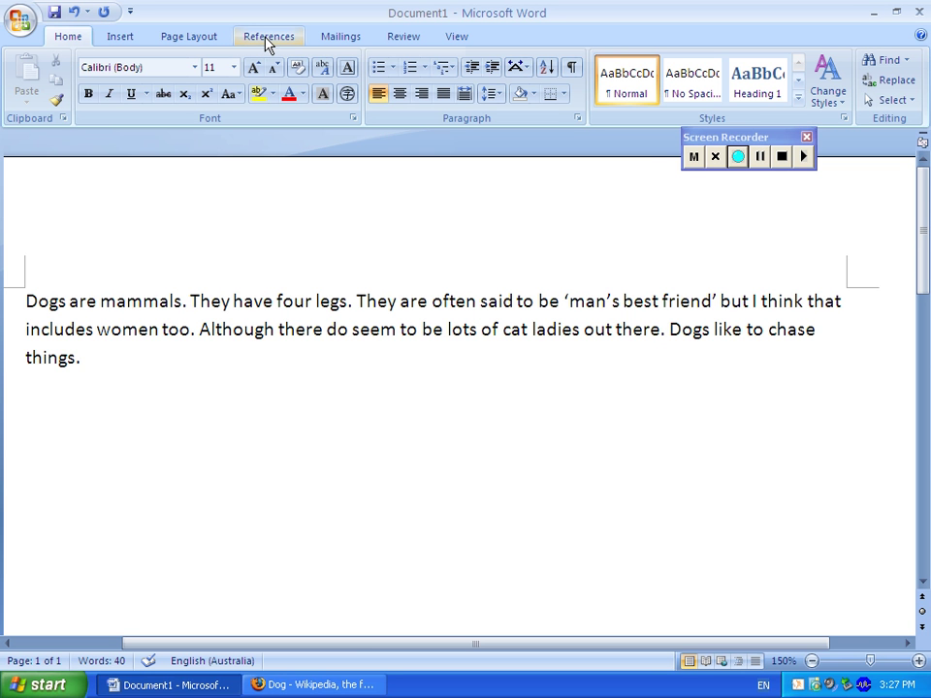
With the References citation style on APA, open the Source Manager
{"action": "left_click", "coordinate": [269, 39]}
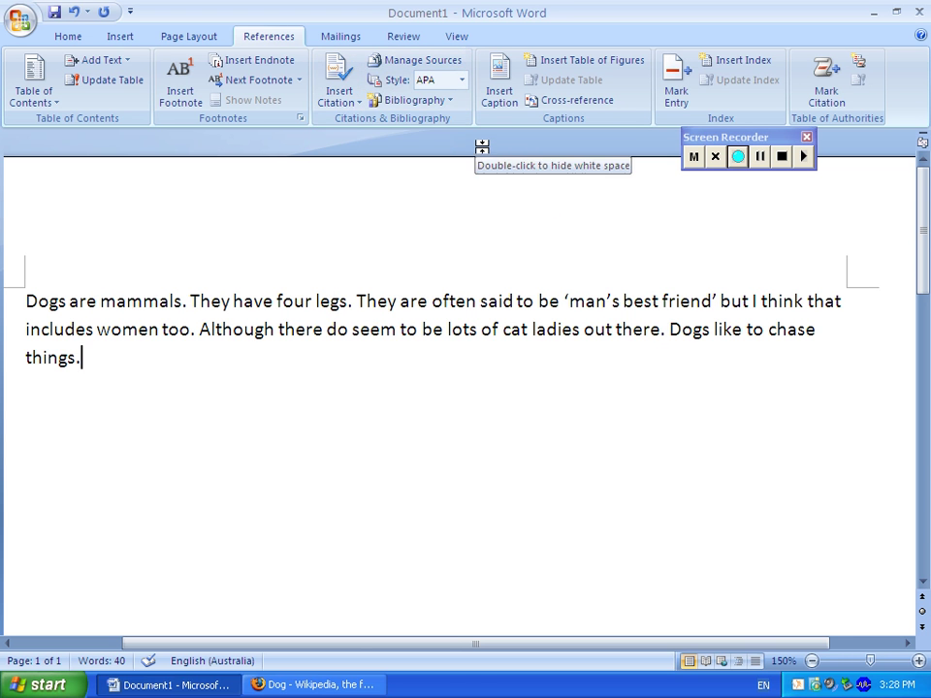
{"action": "left_click", "coordinate": [406, 66]}
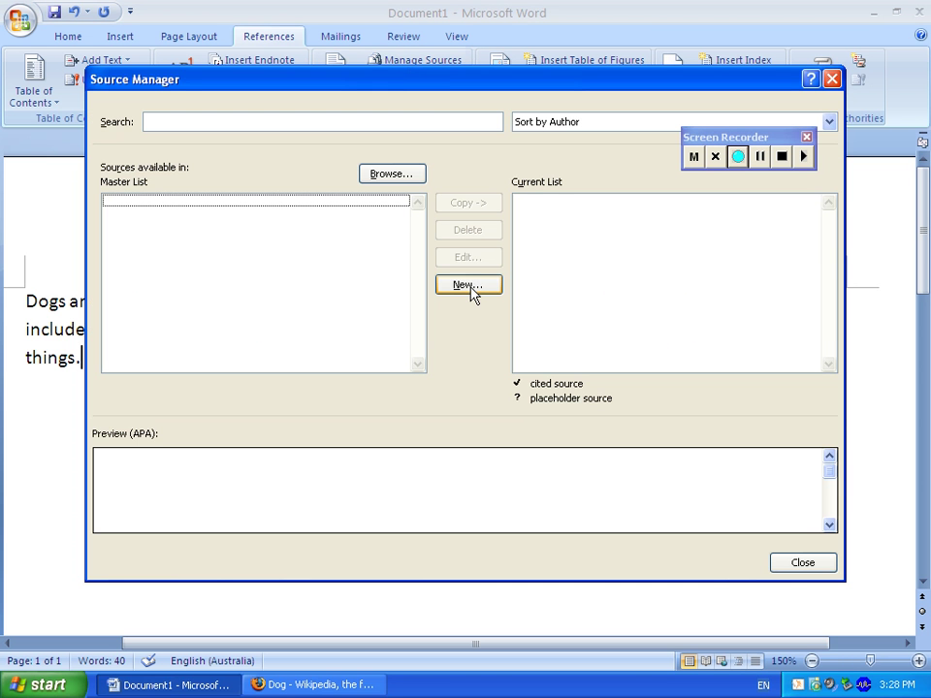
Start a new source and keep its type as Book
{"action": "left_click", "coordinate": [469, 285]}
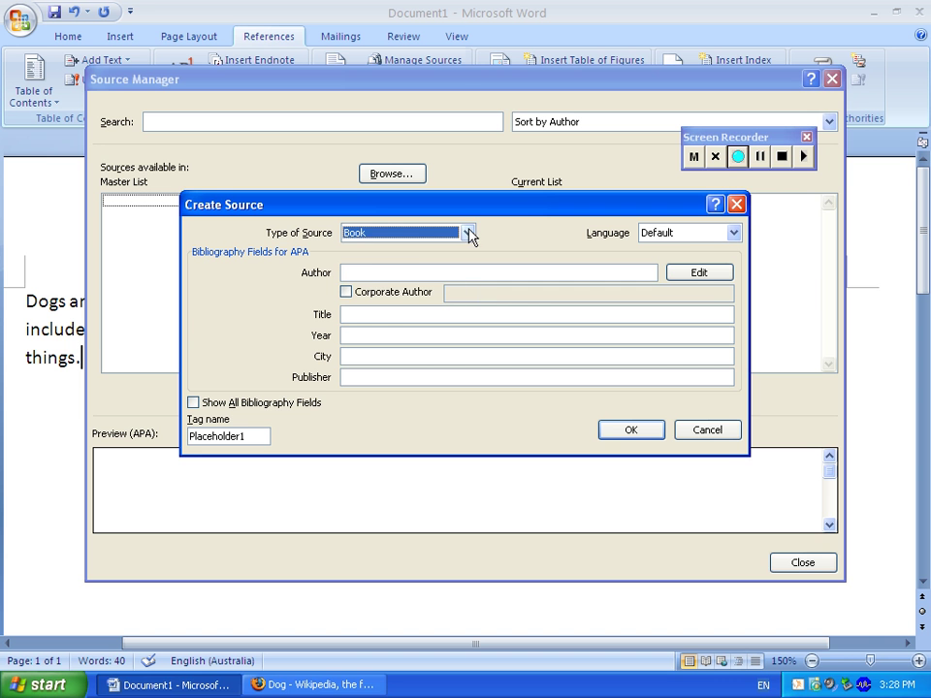
{"action": "left_click", "coordinate": [467, 234]}
{"action": "left_click", "coordinate": [465, 279]}
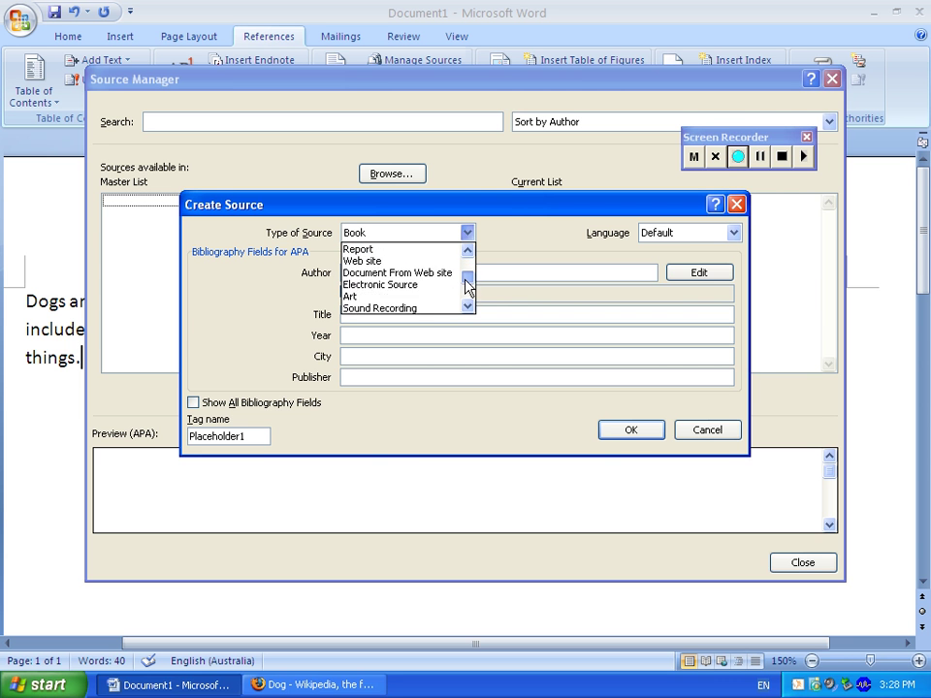
{"action": "left_click_drag", "start_coordinate": [466, 286], "coordinate": [364, 237]}
Enter the author, title 'Dogs Dogs Dogs!', year 1968, city Hong Kong and publisher Silly Books, then save
{"action": "left_click", "coordinate": [358, 273]}
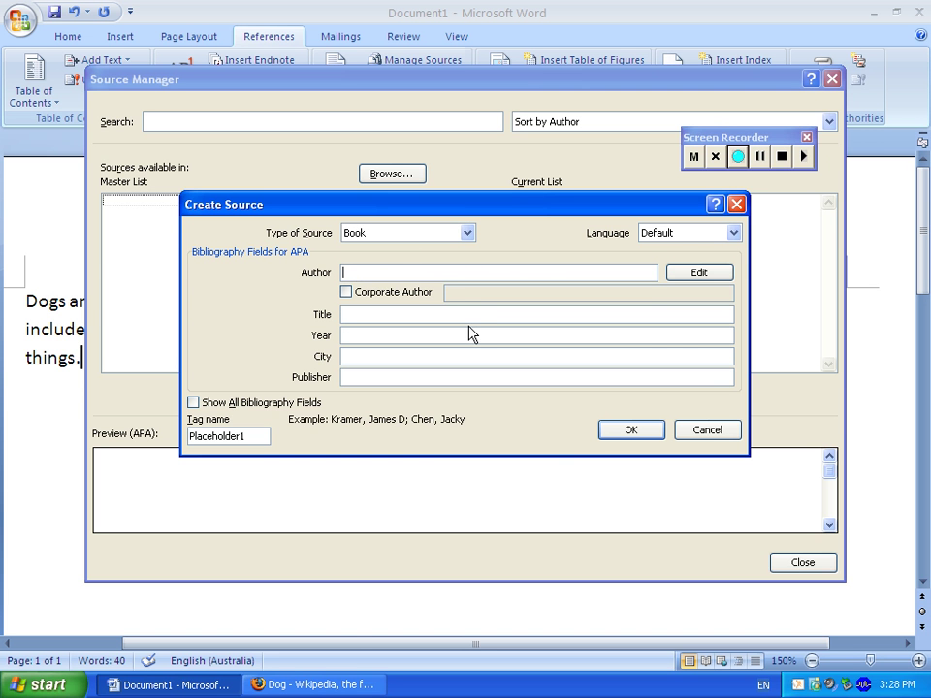
{"action": "type", "text": "Ian Mark Sealey"}
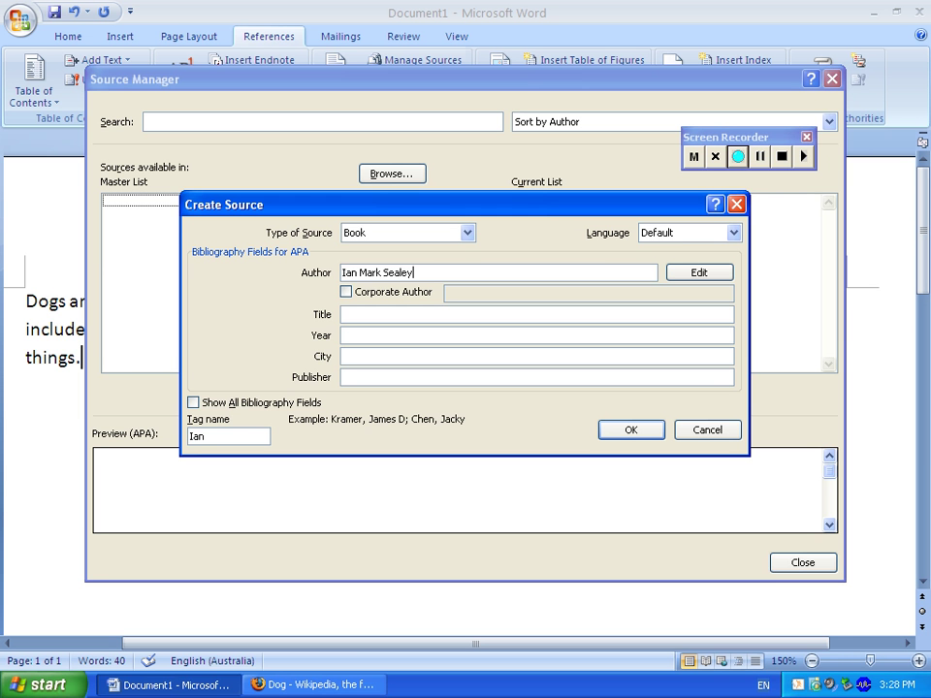
{"action": "left_click", "coordinate": [361, 313]}
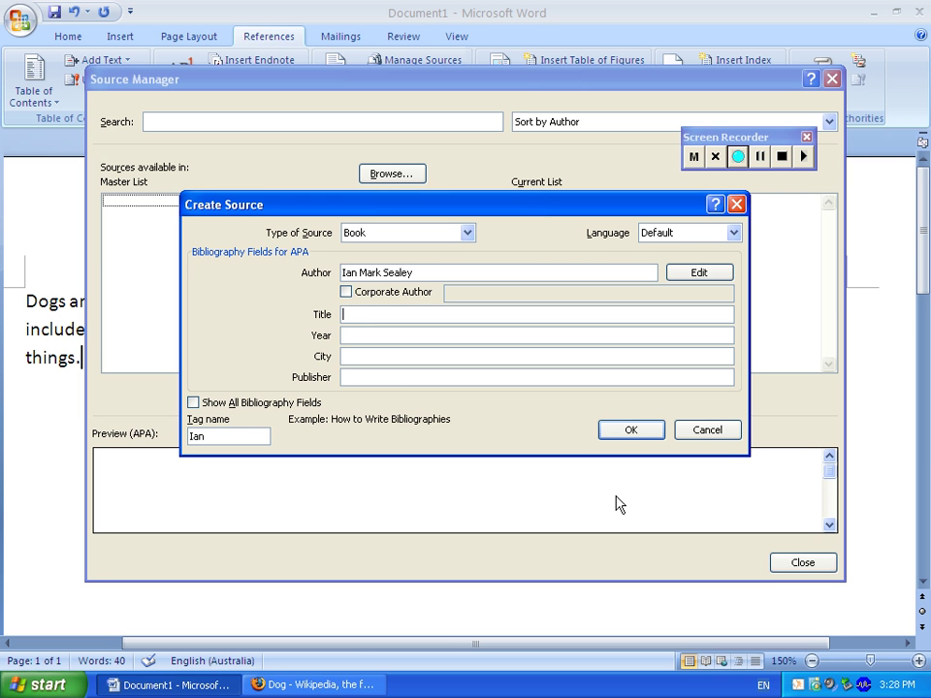
{"action": "type", "text": "Dogs Dogs Dogs!"}
{"action": "left_click", "coordinate": [362, 336]}
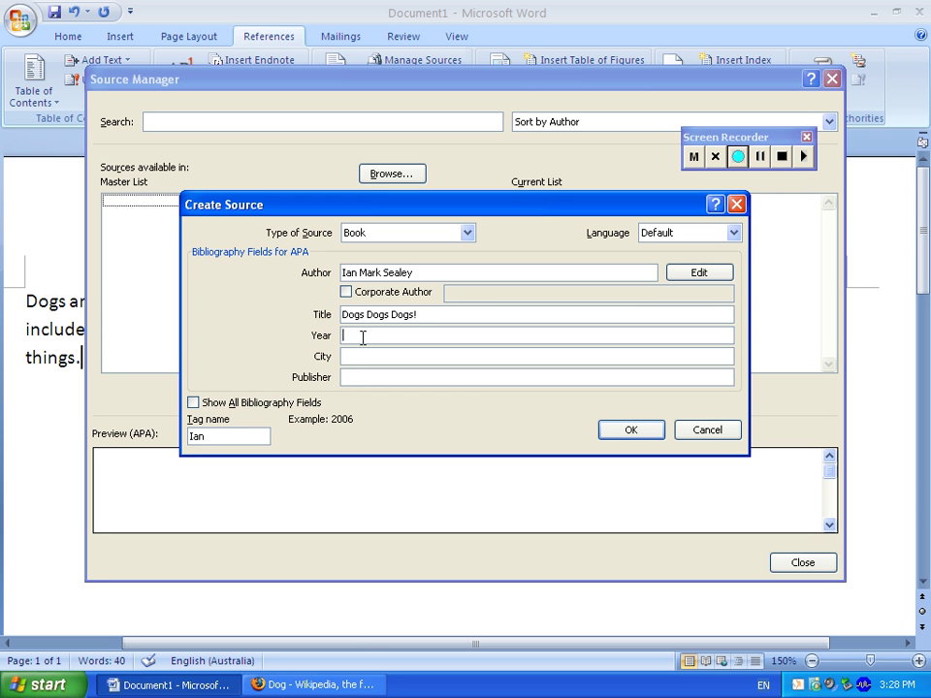
{"action": "type", "text": "1968"}
{"action": "left_click", "coordinate": [362, 356]}
{"action": "type", "text": "Hong Kong"}
{"action": "key", "text": "Tab"}
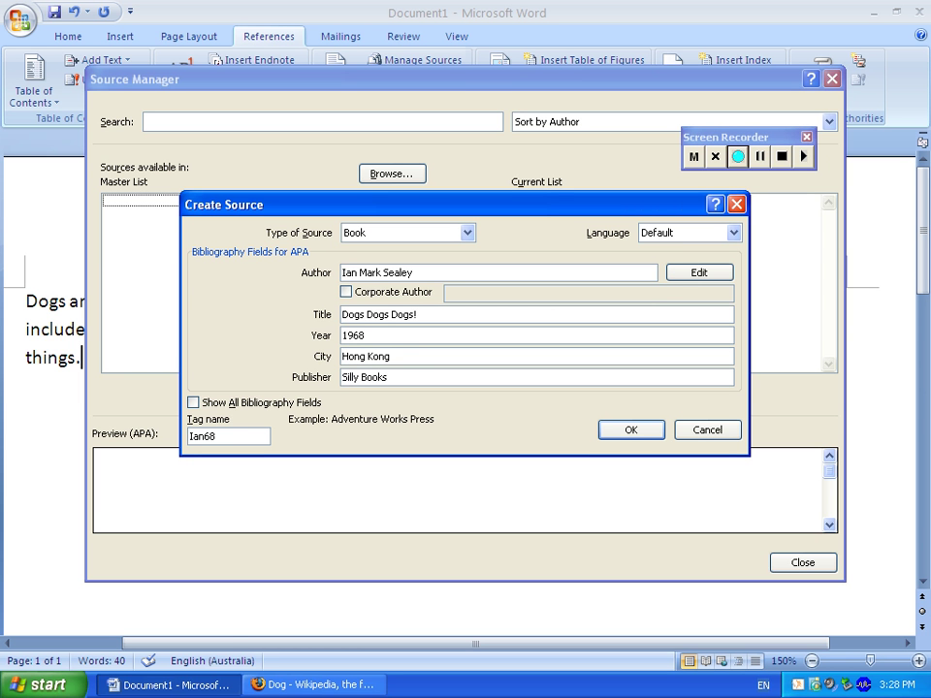
{"action": "left_click", "coordinate": [636, 433]}
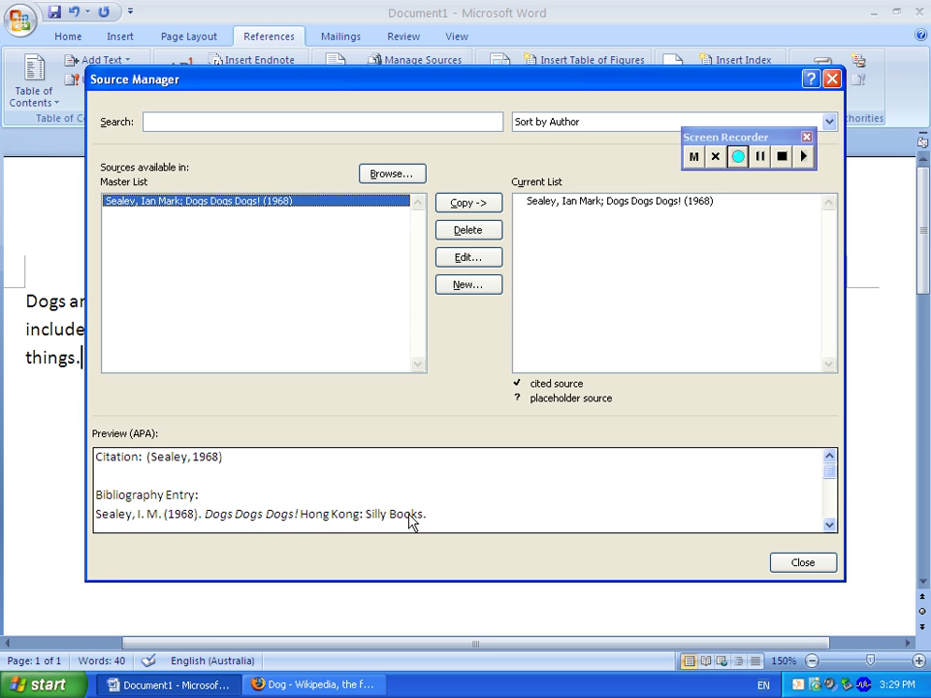
Start another new source with type Web site, checking the Wikipedia Dog article in Firefox
{"action": "left_click", "coordinate": [466, 287]}
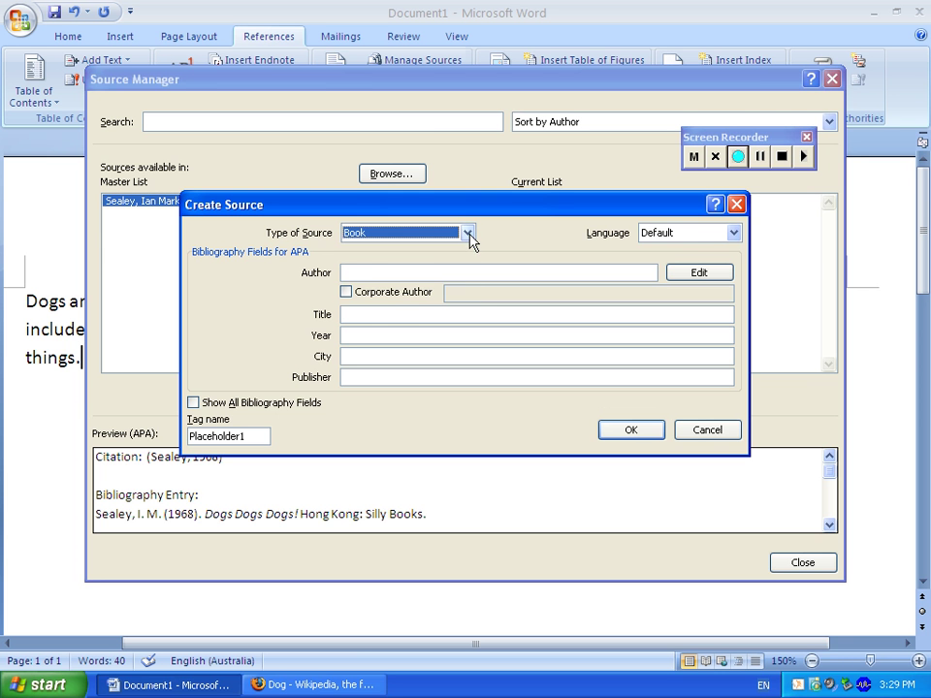
{"action": "left_click", "coordinate": [466, 235]}
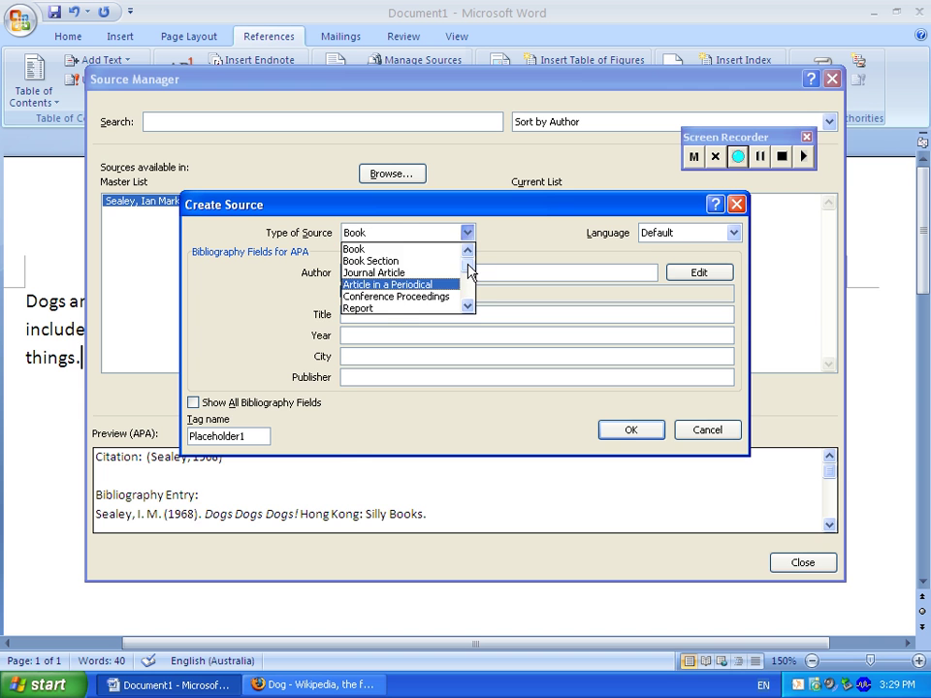
{"action": "left_click_drag", "start_coordinate": [470, 270], "coordinate": [469, 275]}
{"action": "left_click", "coordinate": [399, 297]}
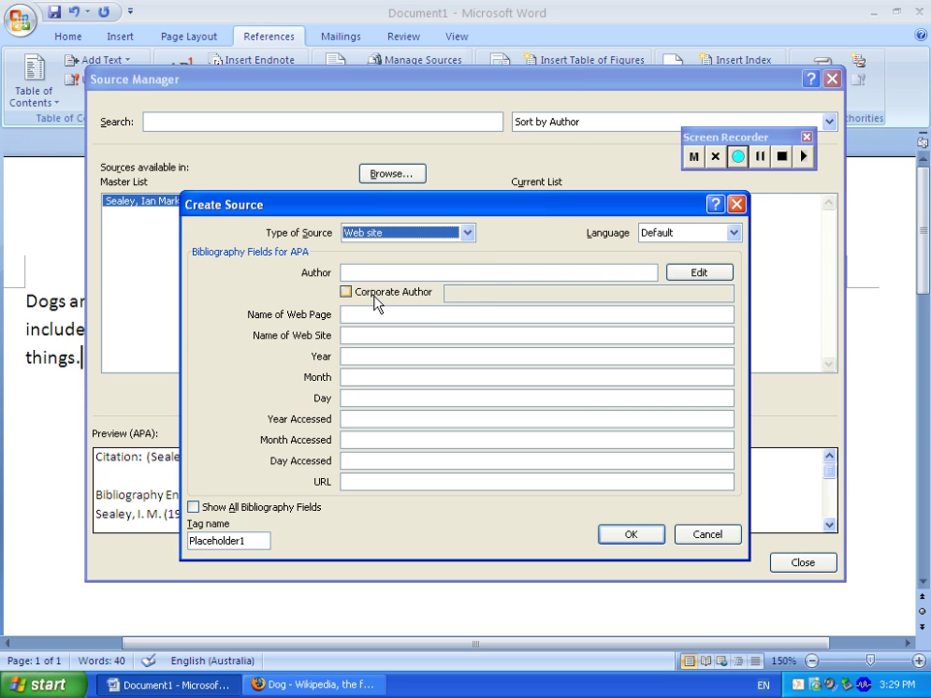
{"action": "left_click", "coordinate": [355, 272]}
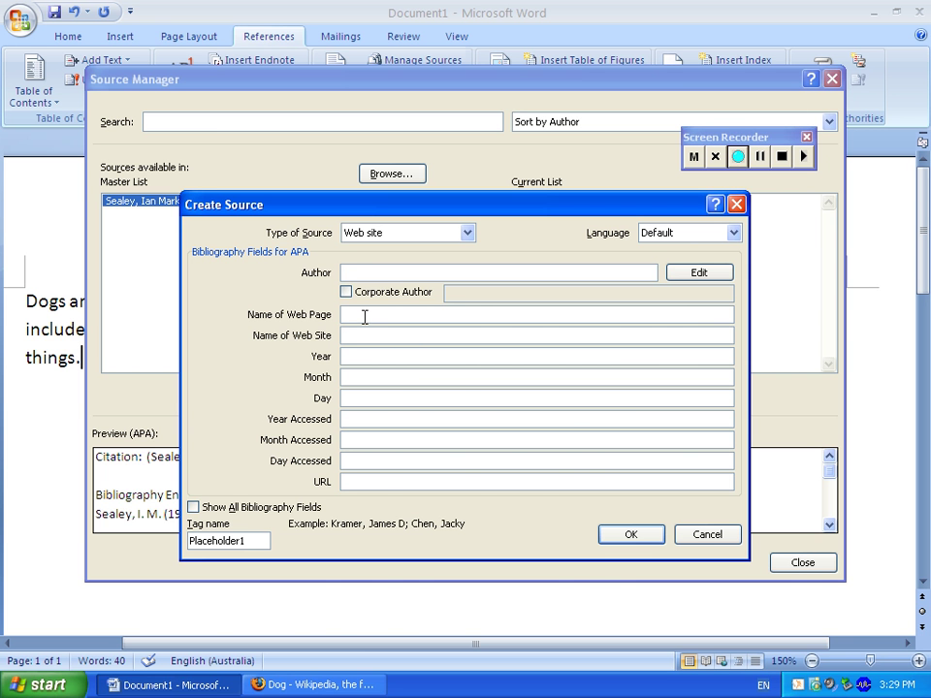
{"action": "left_click", "coordinate": [323, 689]}
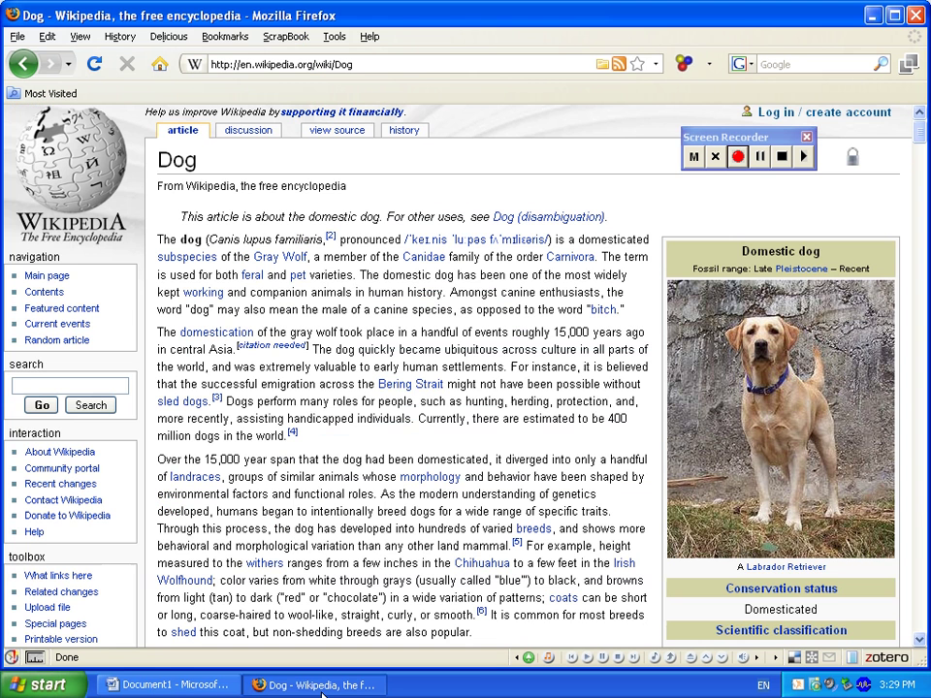
{"action": "left_click", "coordinate": [219, 689]}
Enter web page name 'Dog' and web site name 'Wikipedia', then go to Firefox
{"action": "left_click", "coordinate": [356, 316]}
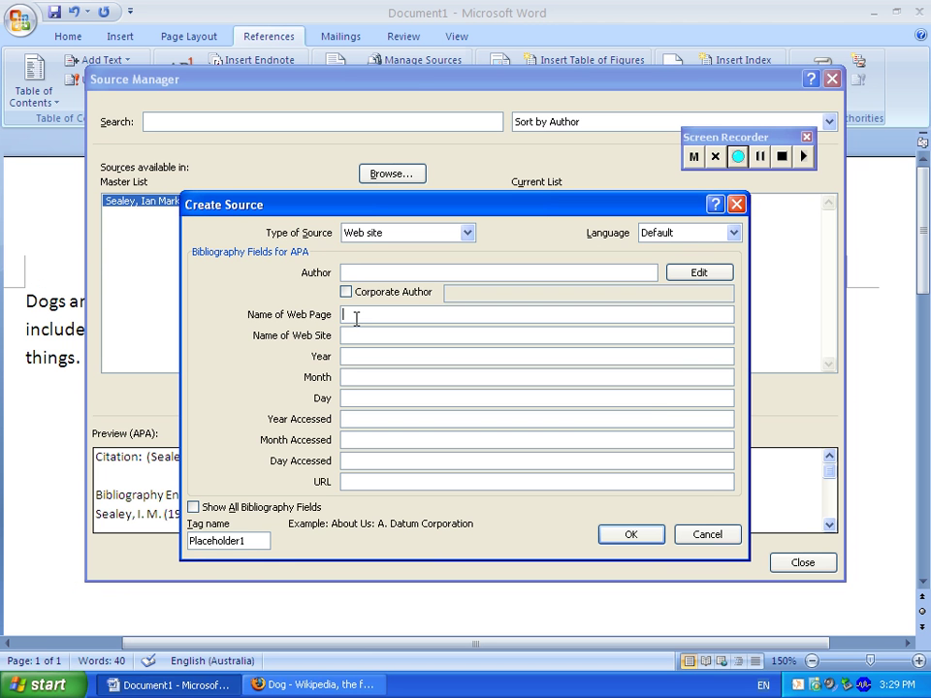
{"action": "type", "text": "Dog"}
{"action": "left_click", "coordinate": [351, 334]}
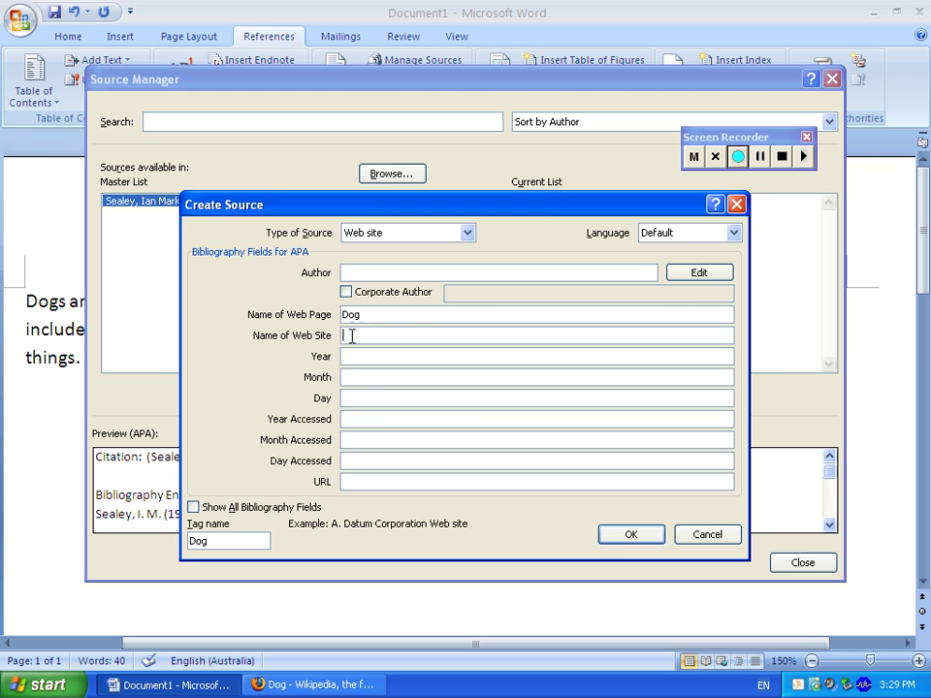
{"action": "type", "text": "Wikipedia"}
{"action": "key", "text": "alt+Tab"}
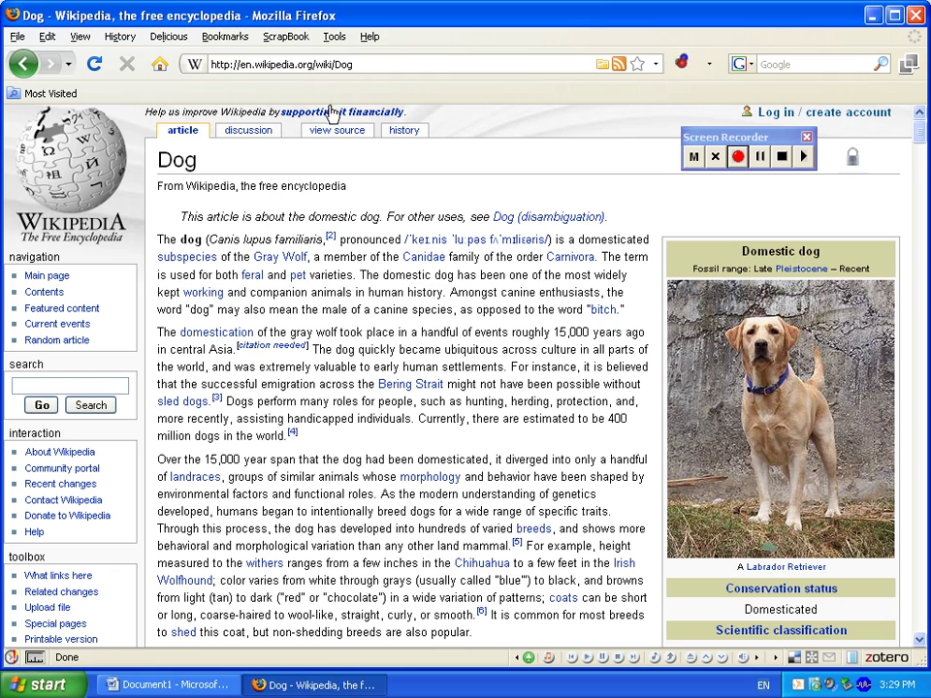
Find the Dog article's latest revision date, 22 June 2009, then return to Word's Year field
{"action": "left_click", "coordinate": [401, 129]}
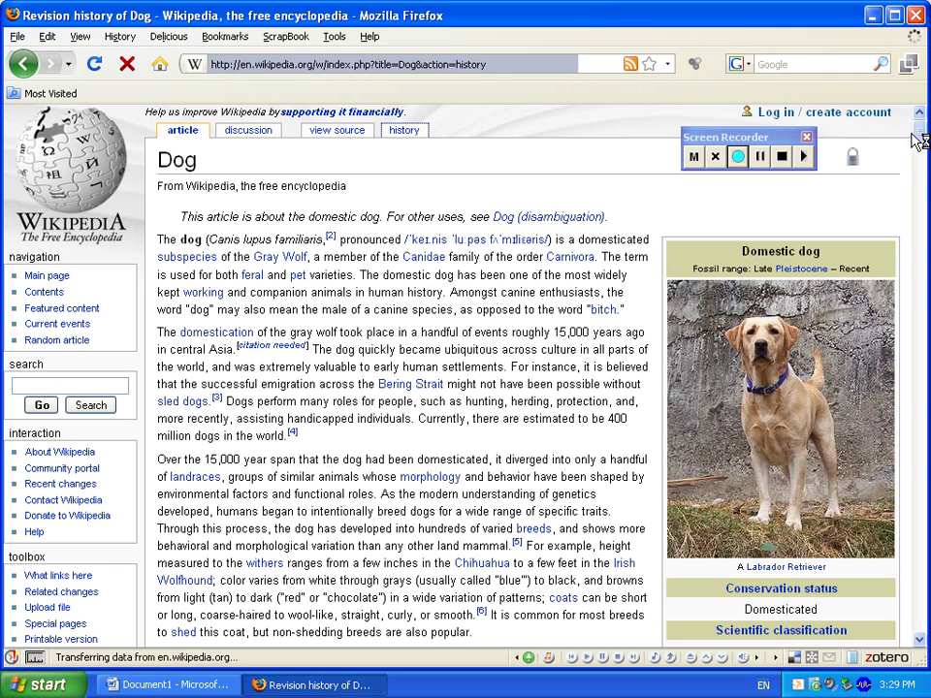
{"action": "scroll", "coordinate": [919, 194], "scroll_direction": "down", "scroll_amount": 7}
{"action": "left_click_drag", "start_coordinate": [921, 189], "coordinate": [921, 392]}
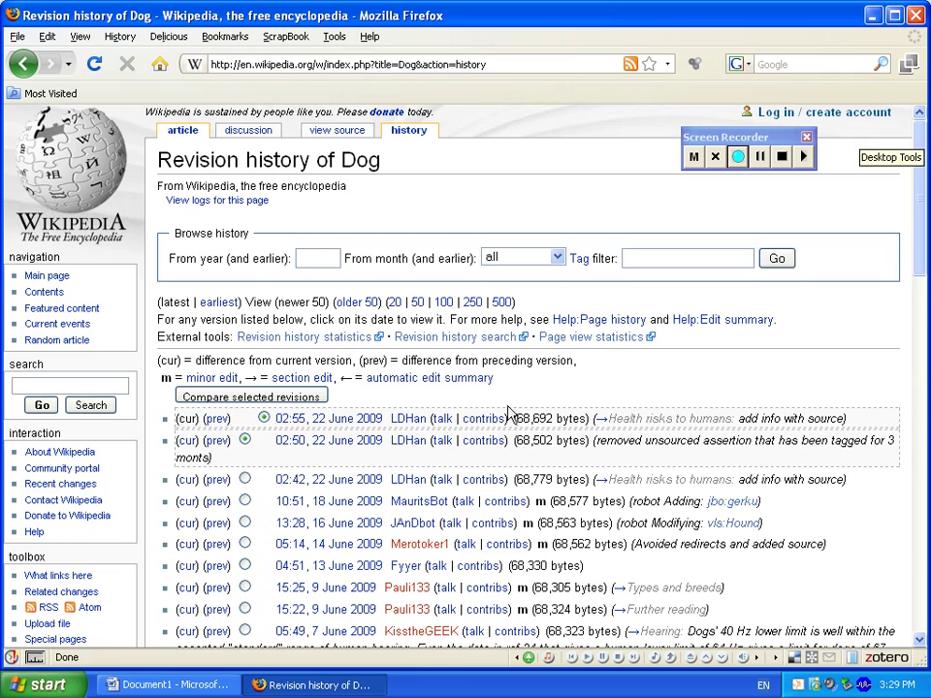
{"action": "left_click", "coordinate": [170, 684]}
{"action": "left_click", "coordinate": [360, 356]}
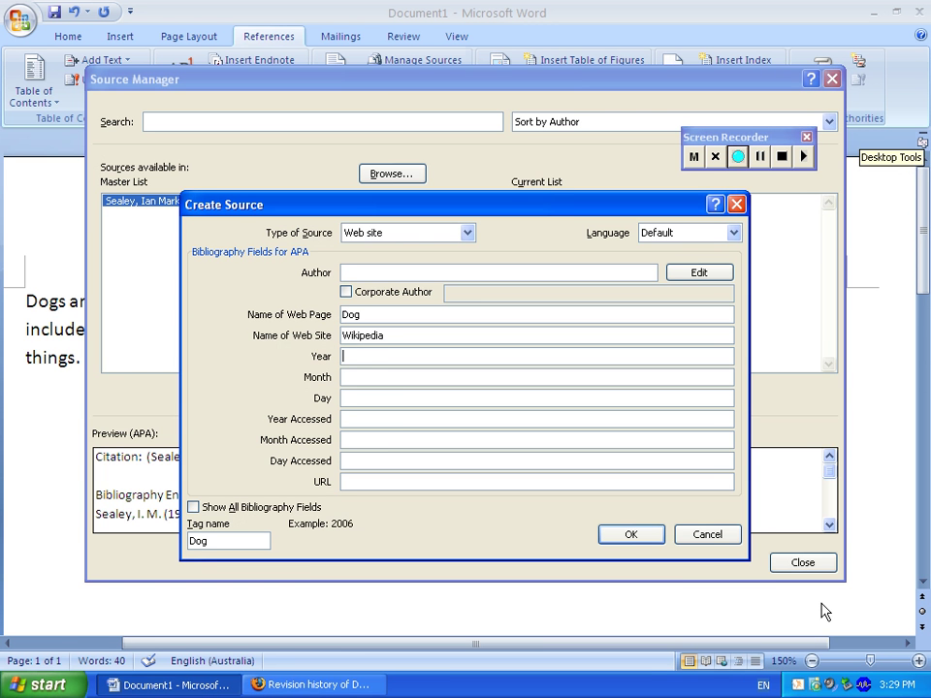
Set the web page's publication date to June 22, 2009, correcting the year from 1999
{"action": "type", "text": "1999"}
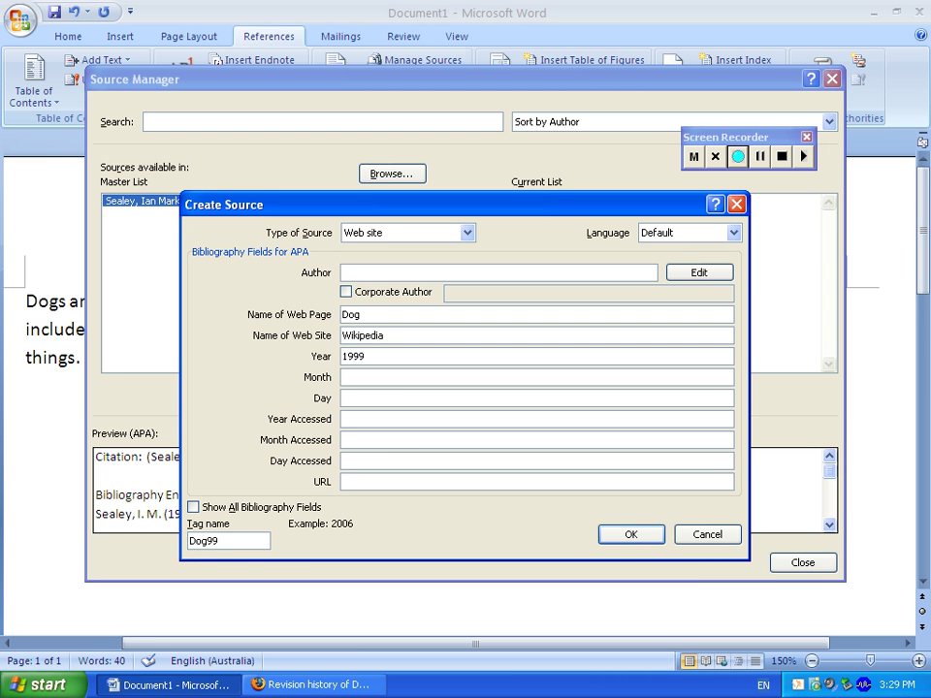
{"action": "left_click", "coordinate": [353, 379]}
{"action": "type", "text": "Ju"}
{"action": "left_click", "coordinate": [365, 399]}
{"action": "left_click", "coordinate": [344, 421]}
{"action": "double_click", "coordinate": [371, 357]}
{"action": "type", "text": "2009"}
{"action": "key", "text": "Tab"}
{"action": "key", "text": "Tab"}
{"action": "key", "text": "Tab"}
Set the access date to June 22, 2009, then go to Firefox
{"action": "left_click", "coordinate": [351, 440]}
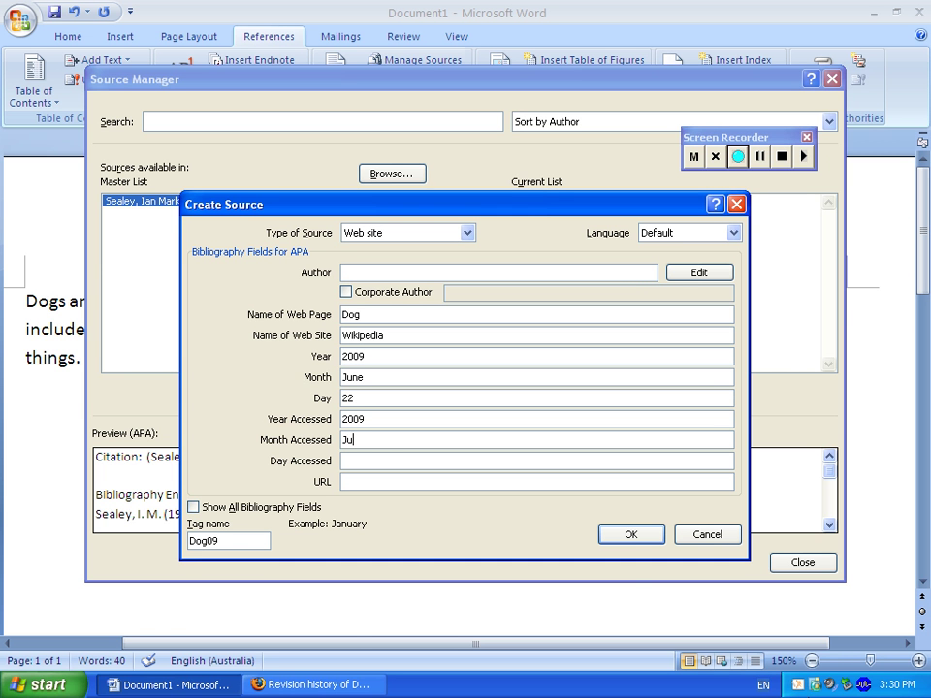
{"action": "left_click", "coordinate": [384, 461]}
{"action": "type", "text": "22"}
{"action": "left_click", "coordinate": [287, 688]}
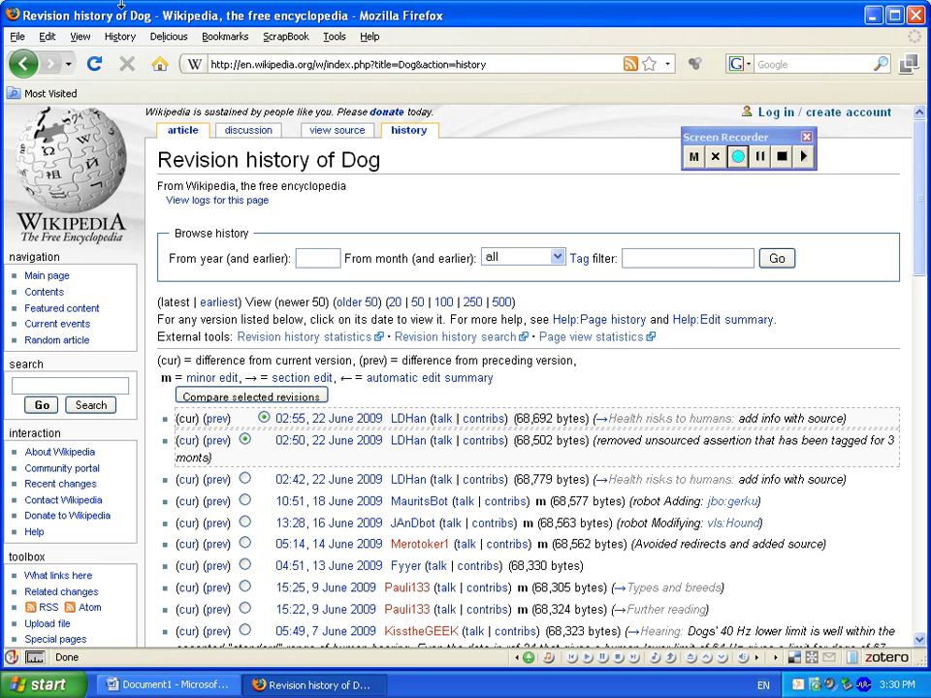
Copy the Wikipedia Dog article's web address and return to Word's URL field
{"action": "left_click", "coordinate": [24, 64]}
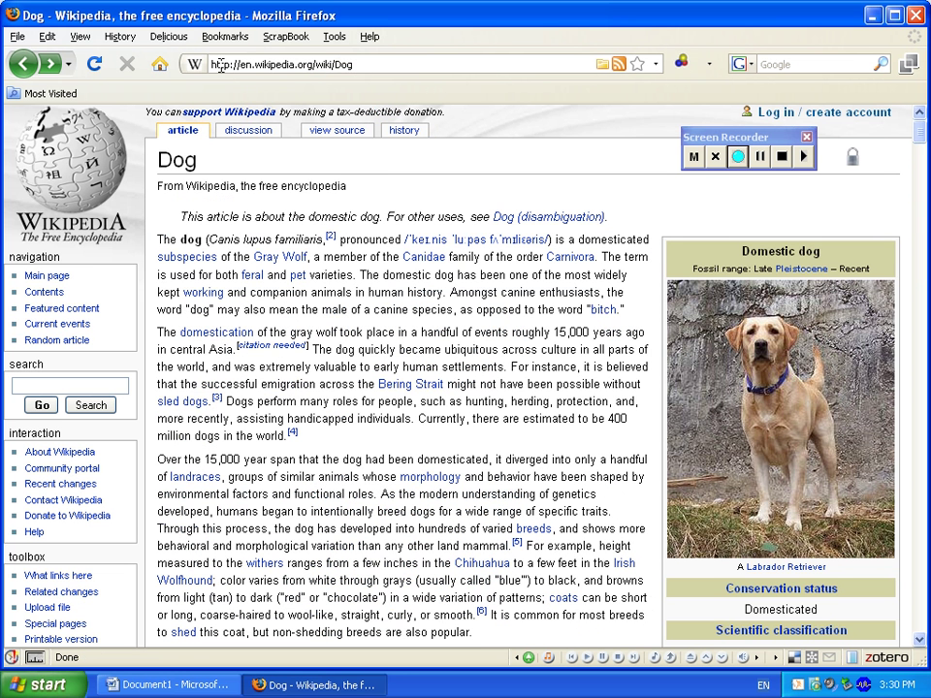
{"action": "left_click_drag", "start_coordinate": [221, 65], "coordinate": [155, 64]}
{"action": "right_click", "coordinate": [245, 66]}
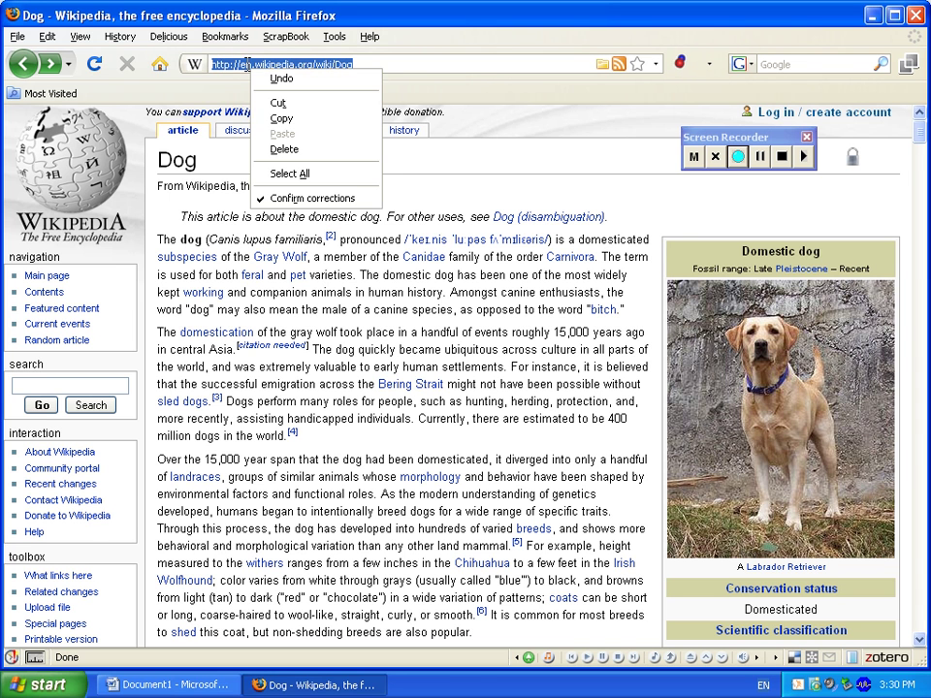
{"action": "left_click", "coordinate": [258, 118]}
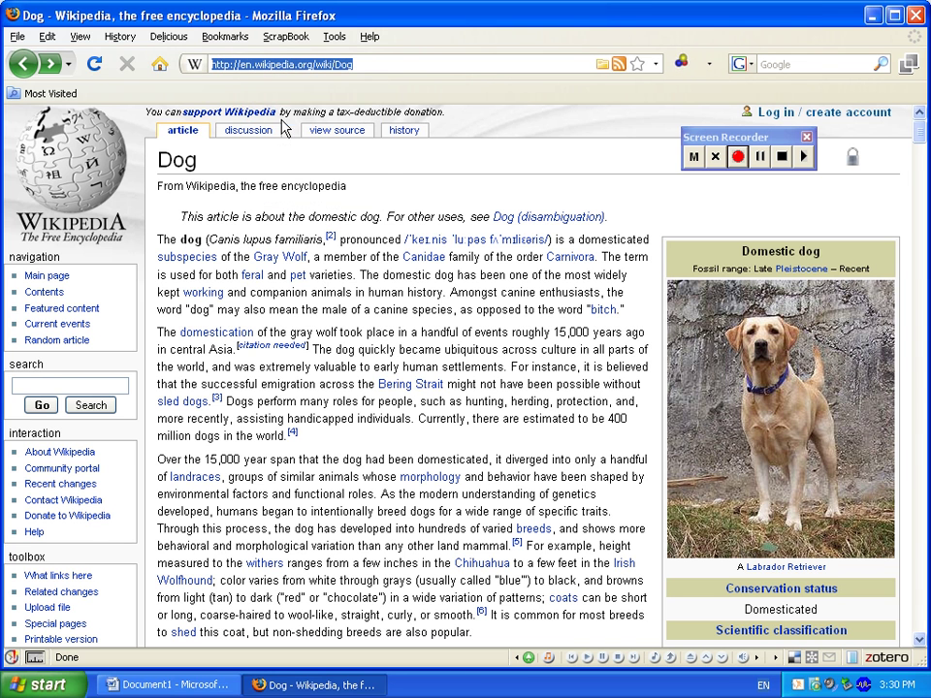
{"action": "left_click", "coordinate": [181, 685]}
{"action": "left_click", "coordinate": [350, 482]}
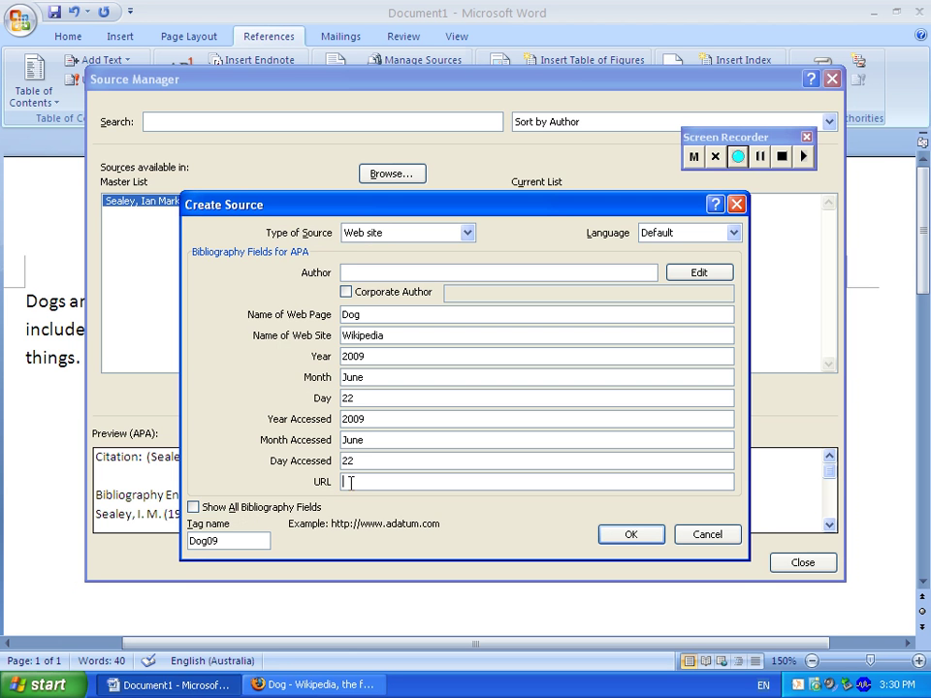
Paste the Dog article URL, save the Dog (2009) web source and close Source Manager
{"action": "right_click", "coordinate": [350, 482]}
{"action": "left_click", "coordinate": [384, 537]}
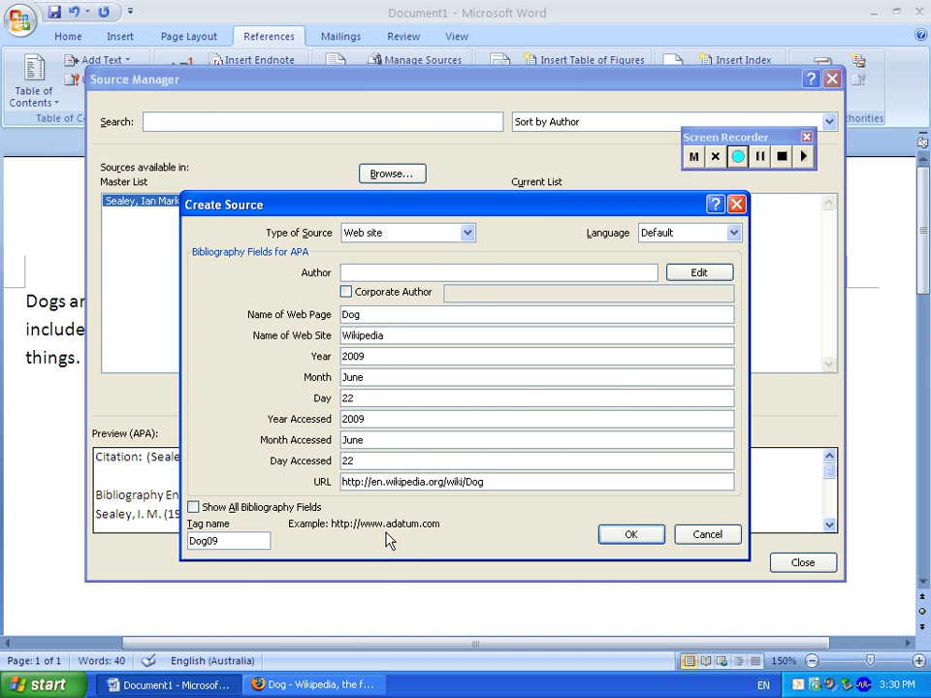
{"action": "left_click", "coordinate": [300, 684]}
{"action": "scroll", "coordinate": [918, 542], "scroll_direction": "down", "scroll_amount": 15}
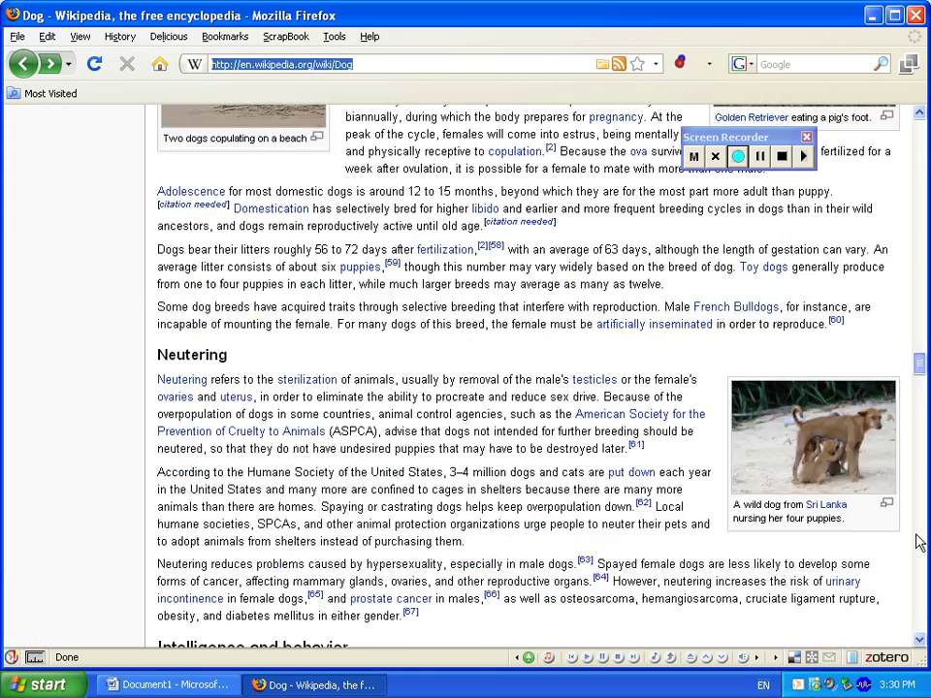
{"action": "scroll", "coordinate": [918, 543], "scroll_direction": "down", "scroll_amount": 20}
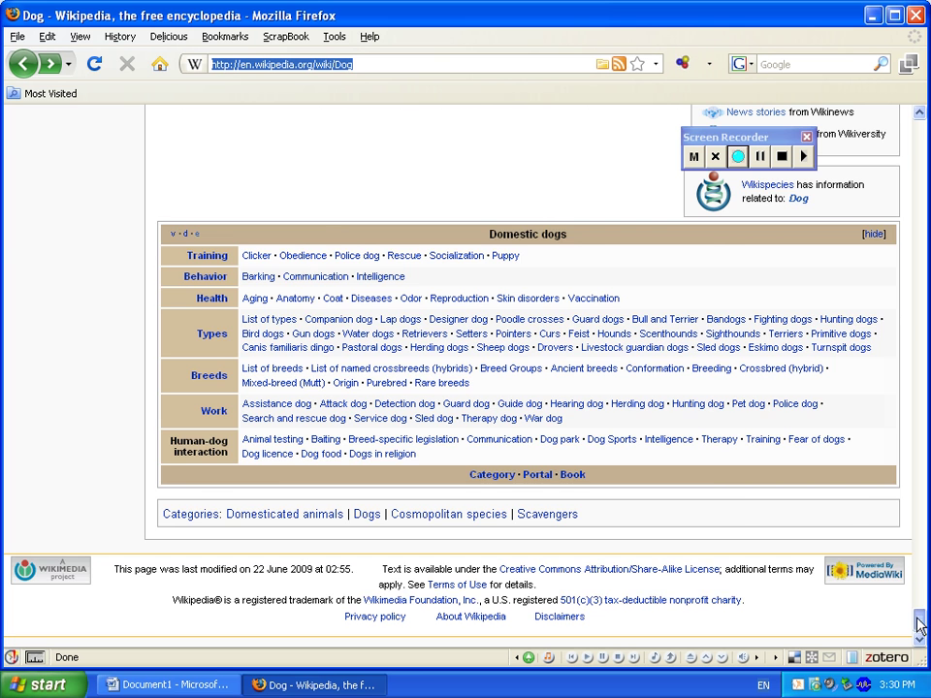
{"action": "mouse_move", "coordinate": [916, 621]}
{"action": "left_mouse_down"}
{"action": "mouse_move", "coordinate": [919, 606]}
{"action": "mouse_move", "coordinate": [926, 625]}
{"action": "left_mouse_up"}
{"action": "left_click_drag", "start_coordinate": [926, 624], "coordinate": [916, 135]}
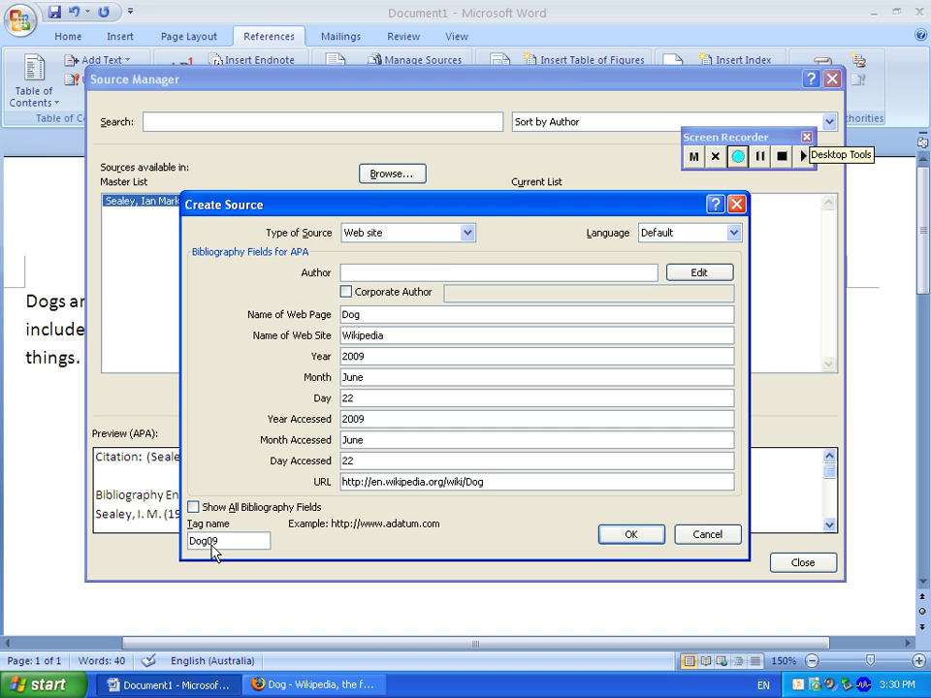
{"action": "left_click", "coordinate": [621, 549]}
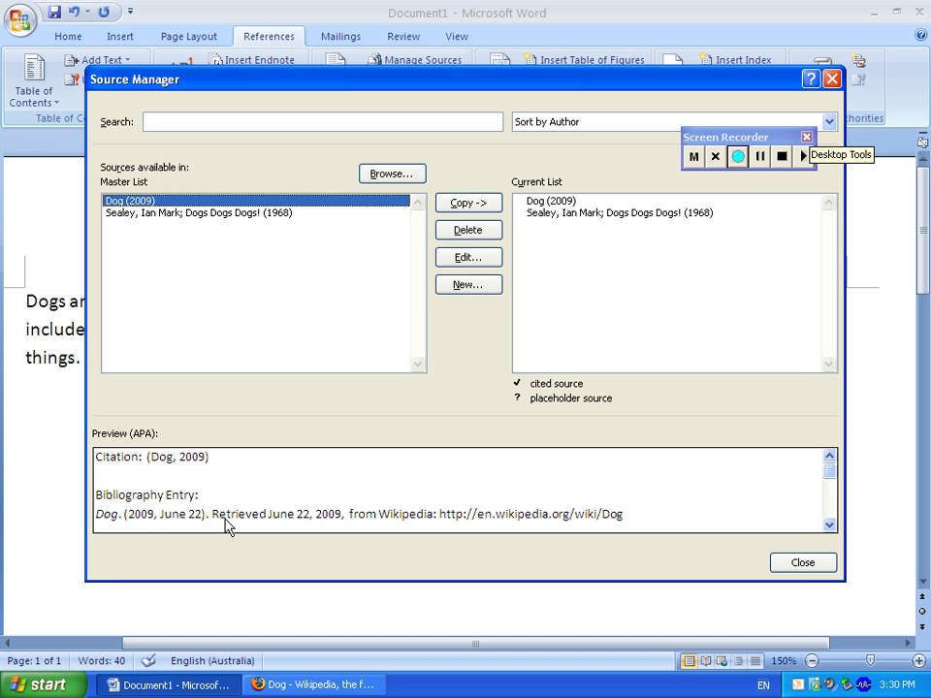
{"action": "left_click", "coordinate": [803, 563]}
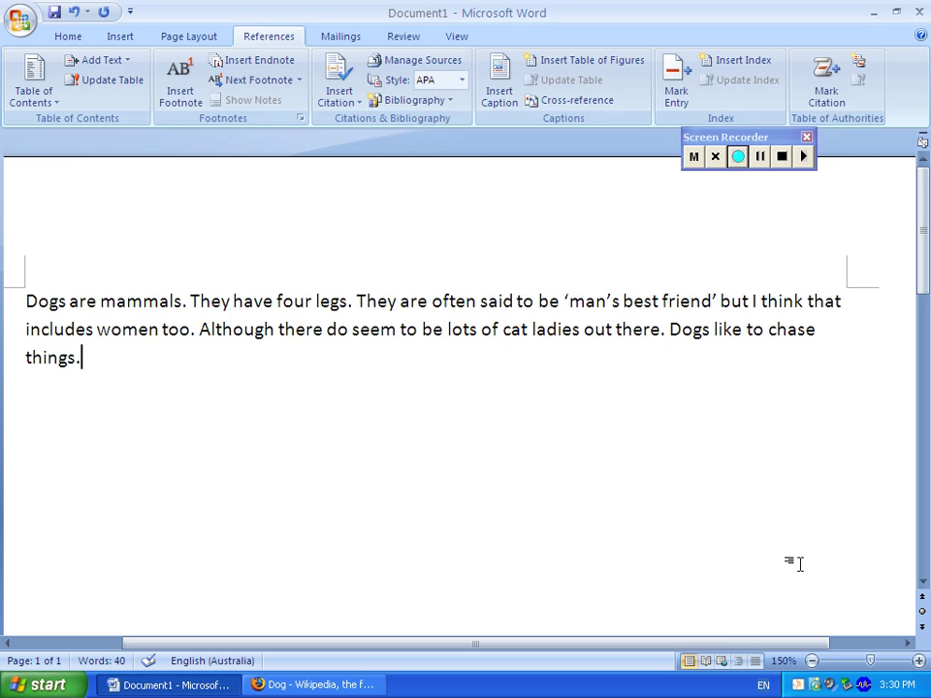
Insert citations: Dog (2009) after 'Dogs are mammals.' and the 1968 book after 'women too'
{"action": "left_click", "coordinate": [191, 301]}
{"action": "left_click", "coordinate": [354, 98]}
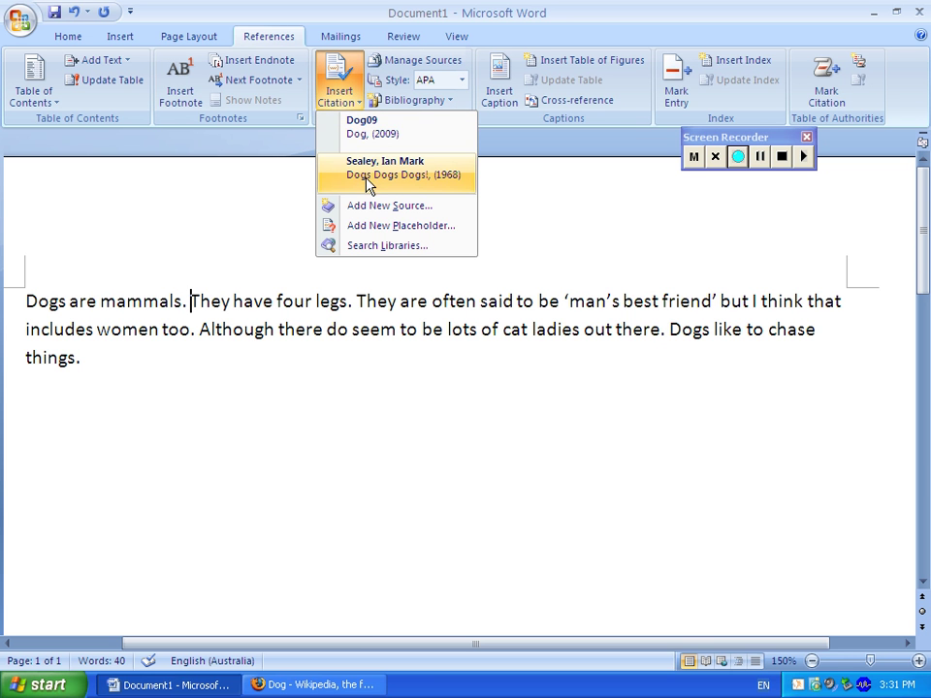
{"action": "left_click", "coordinate": [361, 131]}
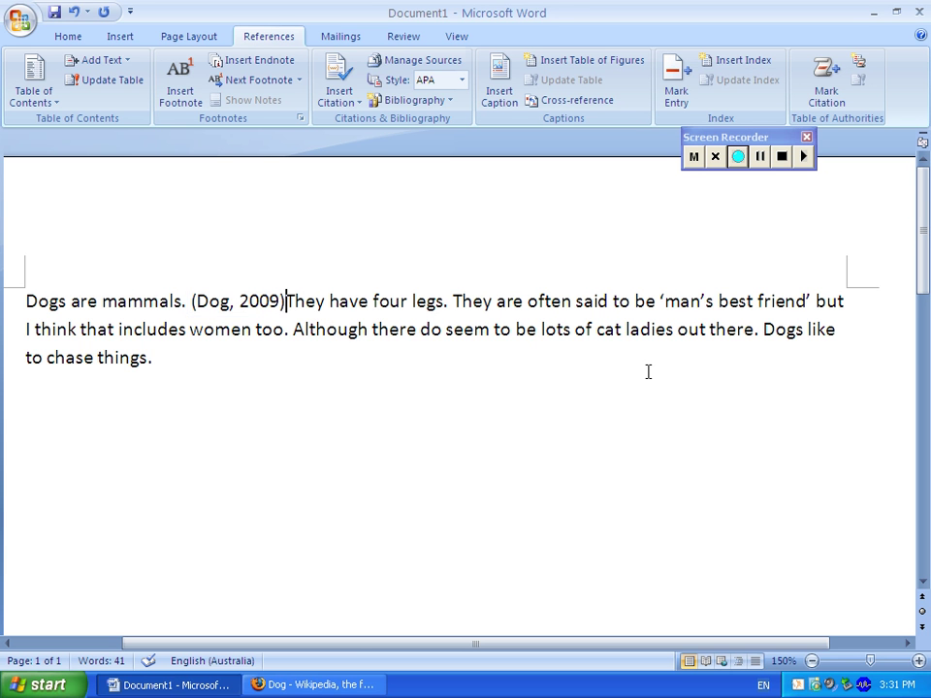
{"action": "left_click", "coordinate": [286, 332]}
{"action": "left_click", "coordinate": [339, 89]}
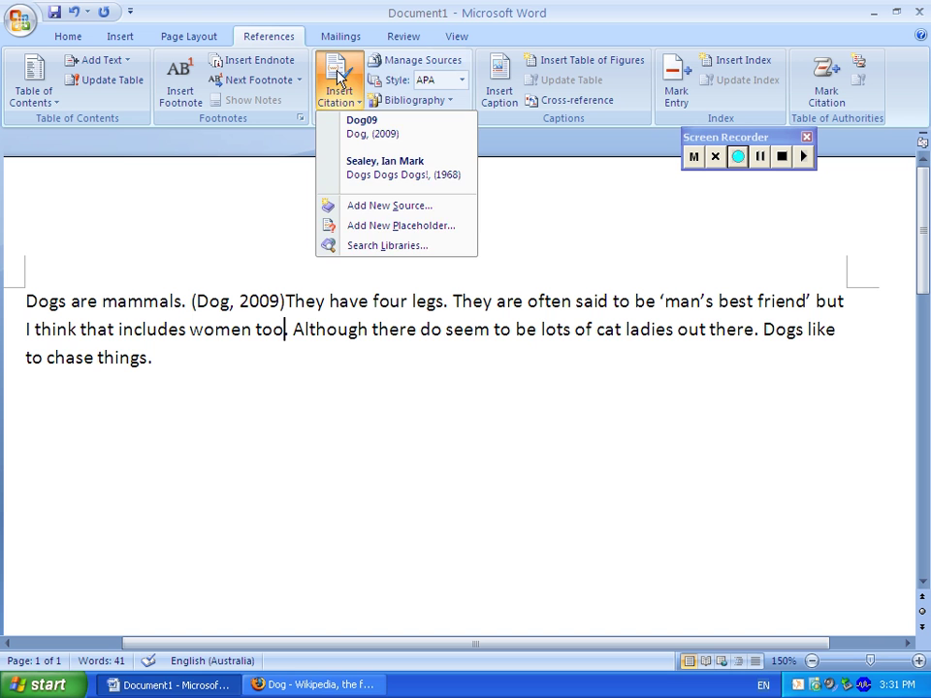
{"action": "left_click", "coordinate": [334, 166]}
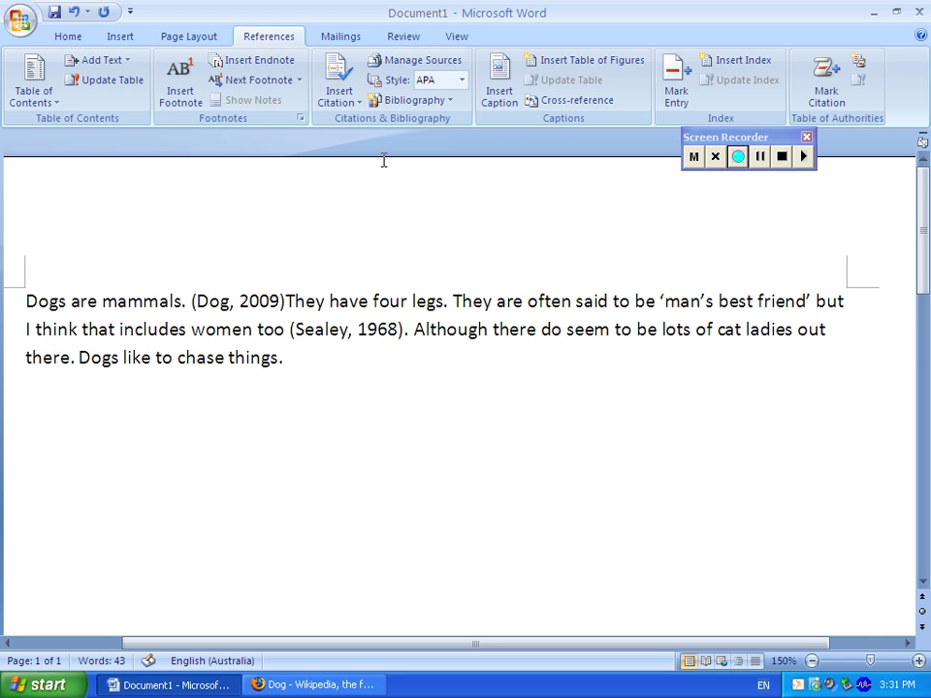
Insert a bibliography and move its two entries onto new lines after 'things.'
{"action": "left_click", "coordinate": [452, 107]}
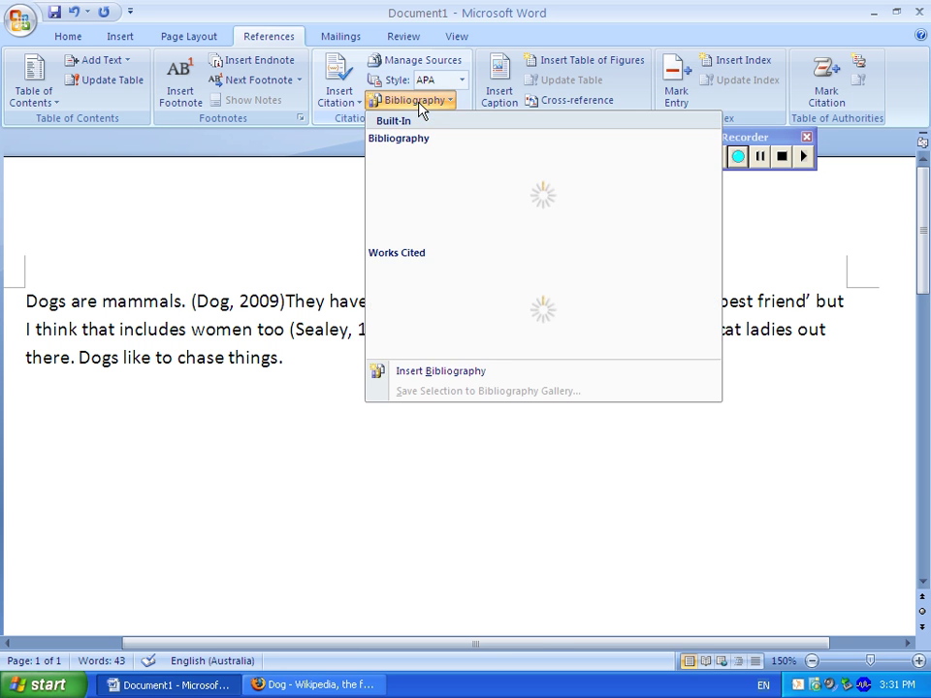
{"action": "left_click", "coordinate": [433, 374]}
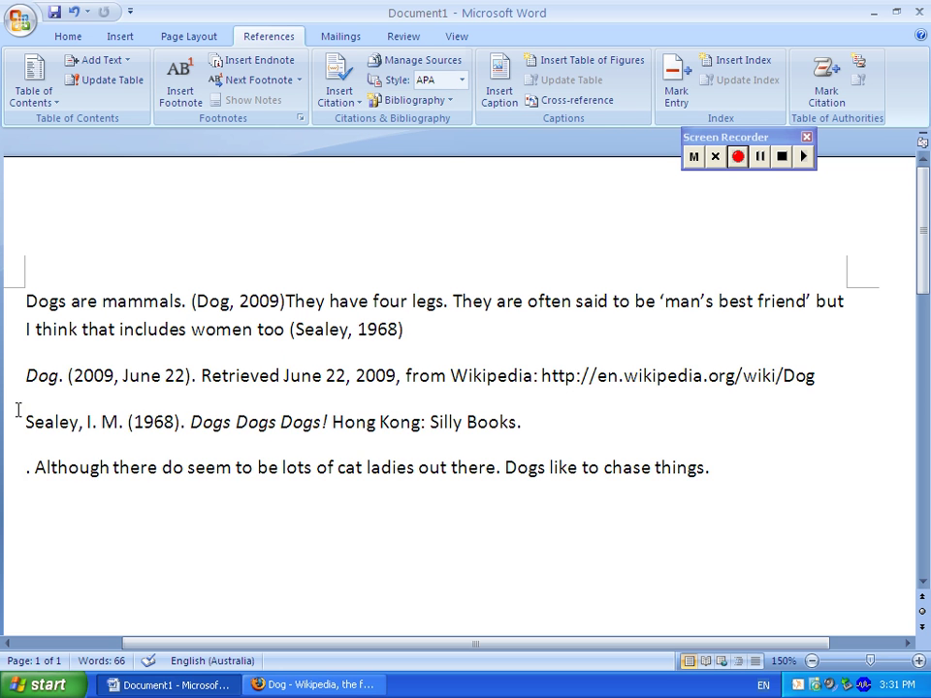
{"action": "left_click_drag", "start_coordinate": [18, 410], "coordinate": [544, 417]}
{"action": "left_click_drag", "start_coordinate": [393, 399], "coordinate": [578, 486]}
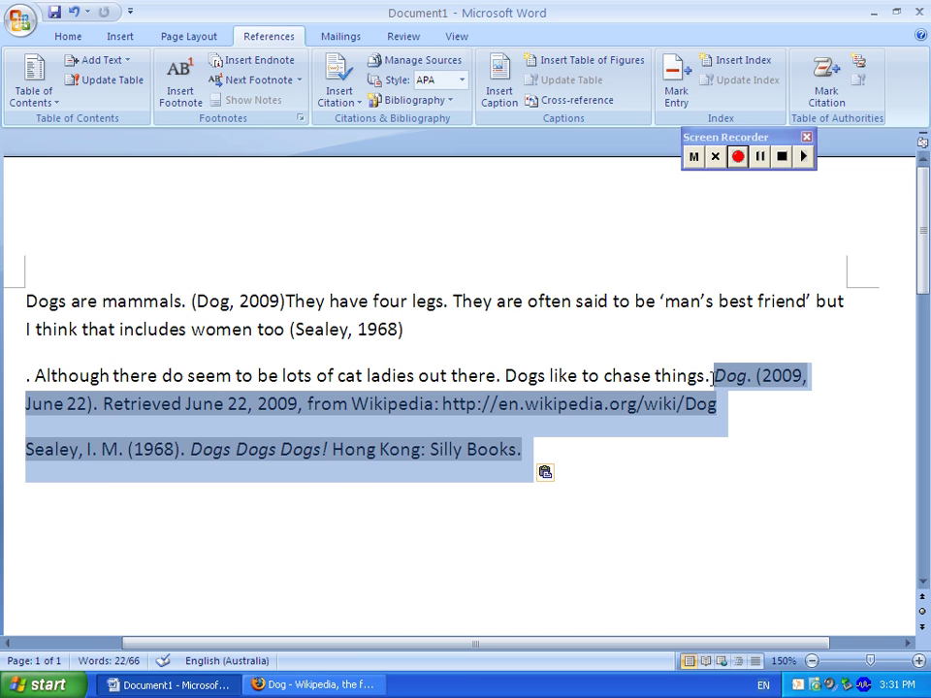
{"action": "left_click", "coordinate": [810, 487]}
{"action": "key", "text": "Return"}
{"action": "key", "text": "Return"}
{"action": "key", "text": "Return"}
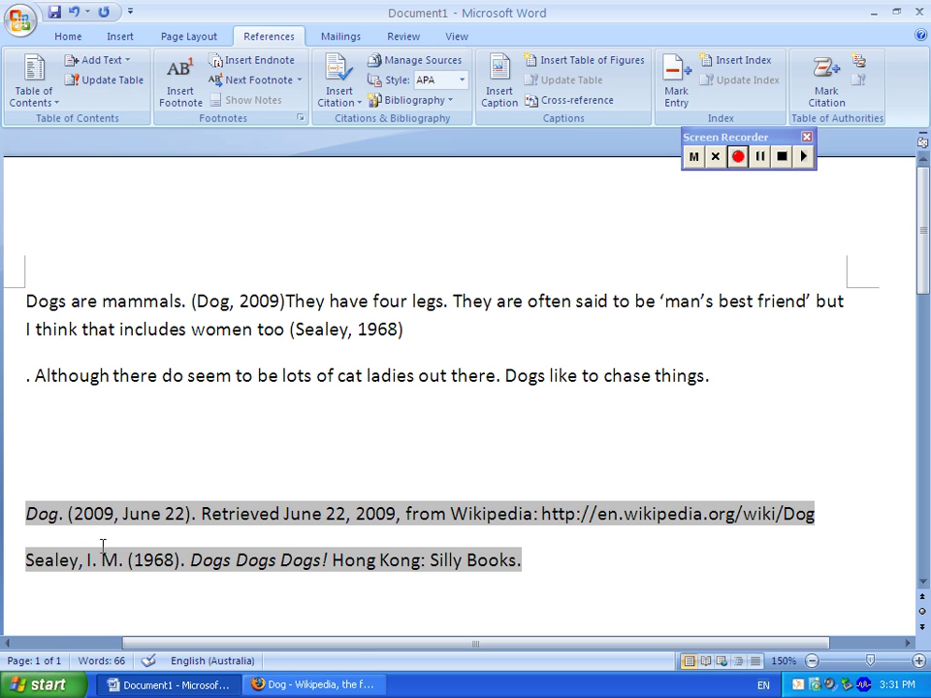
{"action": "left_click", "coordinate": [622, 606]}
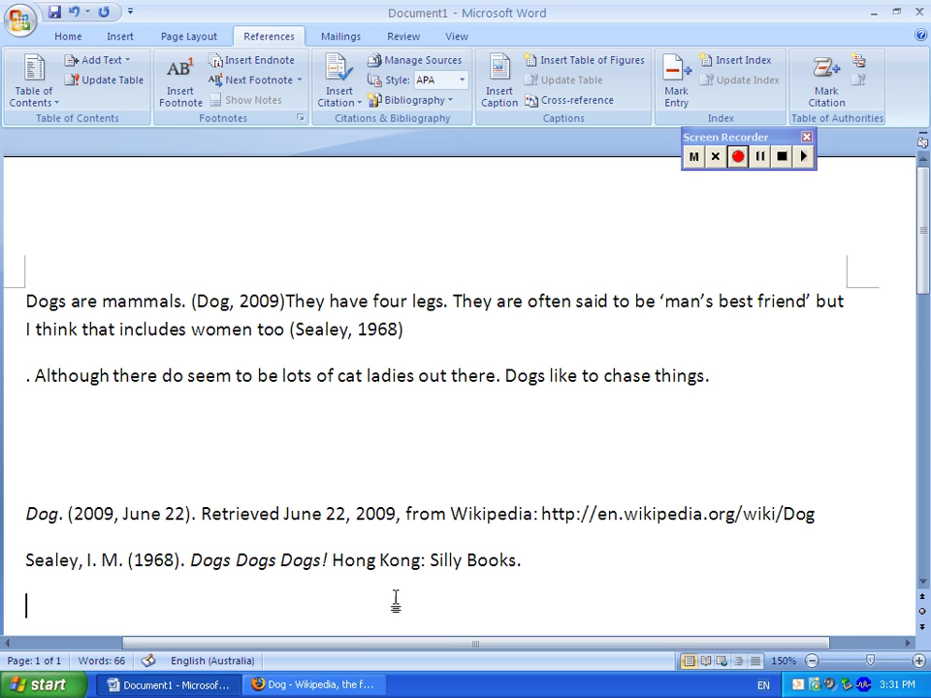